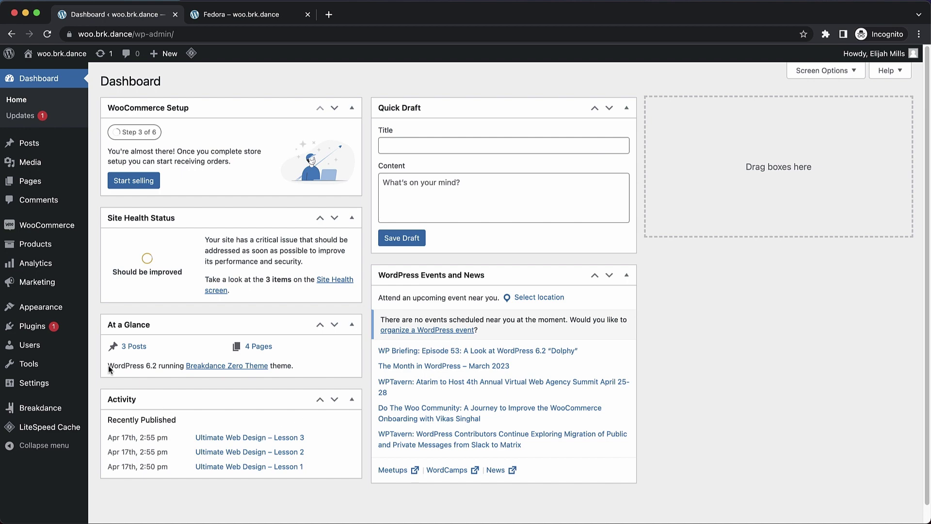
Activate the Variation Swatches for WooCommerce plugin from the Plugins list
left_click(48, 327)
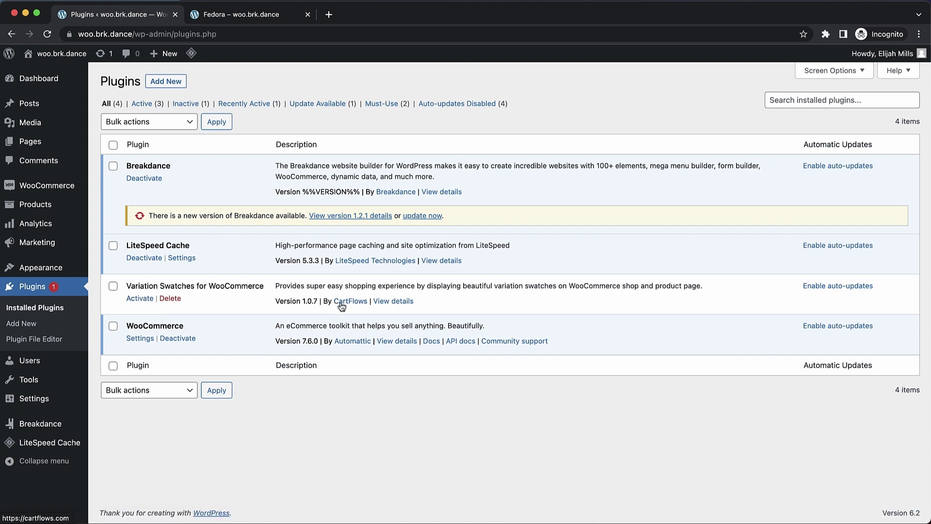
left_click(144, 301)
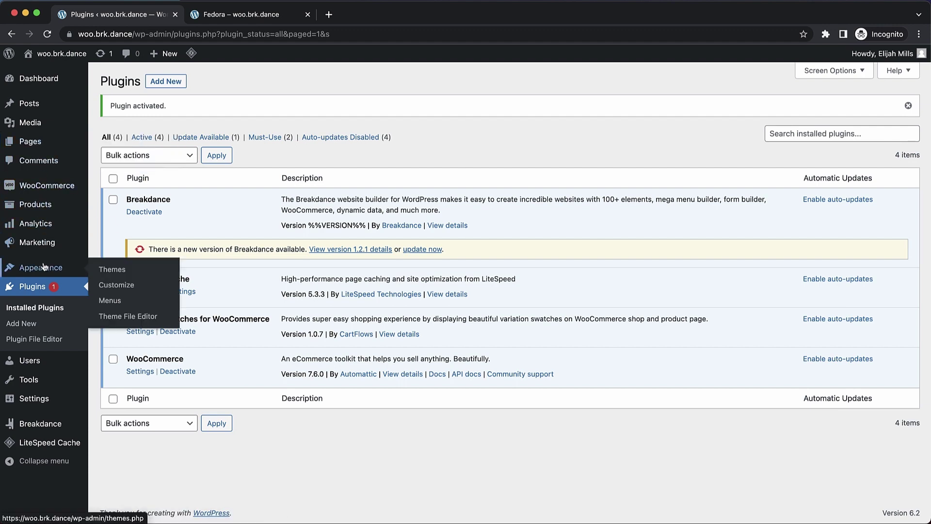
Open the Fedora product for editing from All Products
mouse_move(41, 207)
left_click(123, 208)
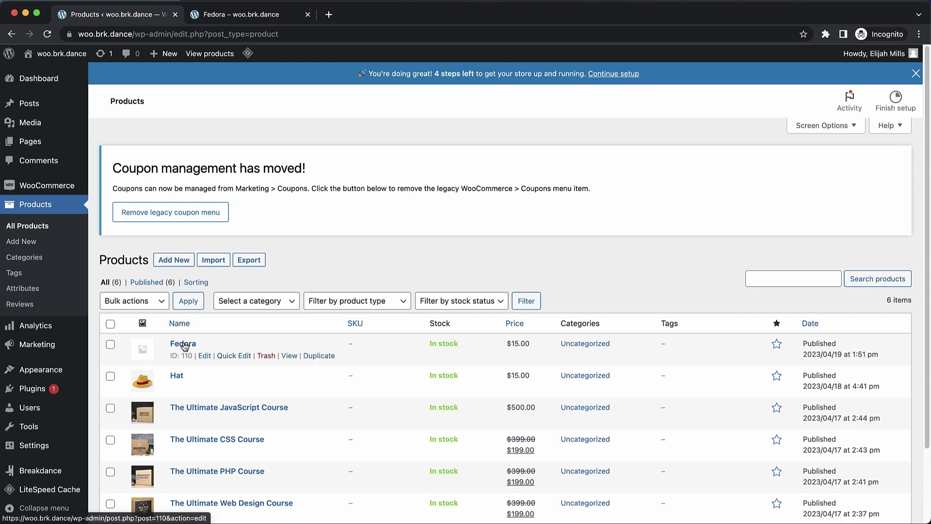
left_click(183, 344)
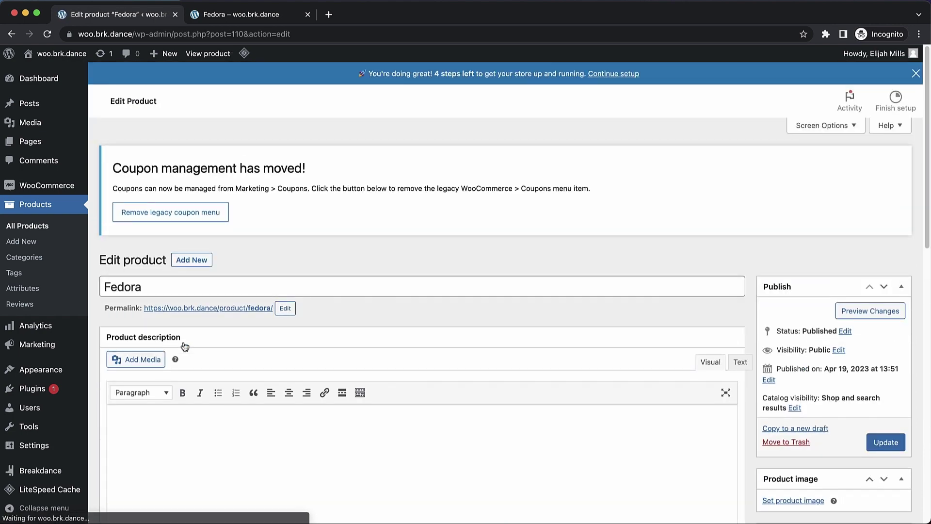
Copy the first description paragraph into the Fedora's Product short description
scroll(546, 263, "down", 3)
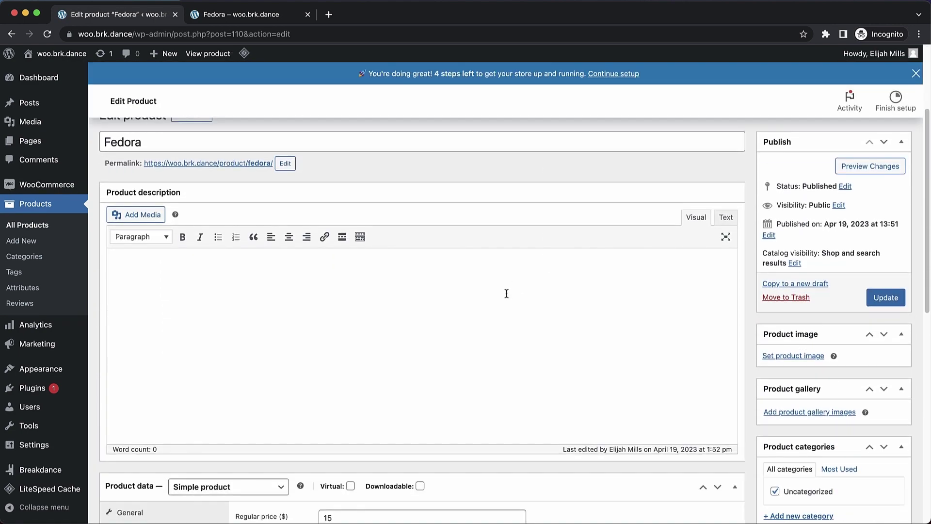
scroll(534, 289, "down", 3)
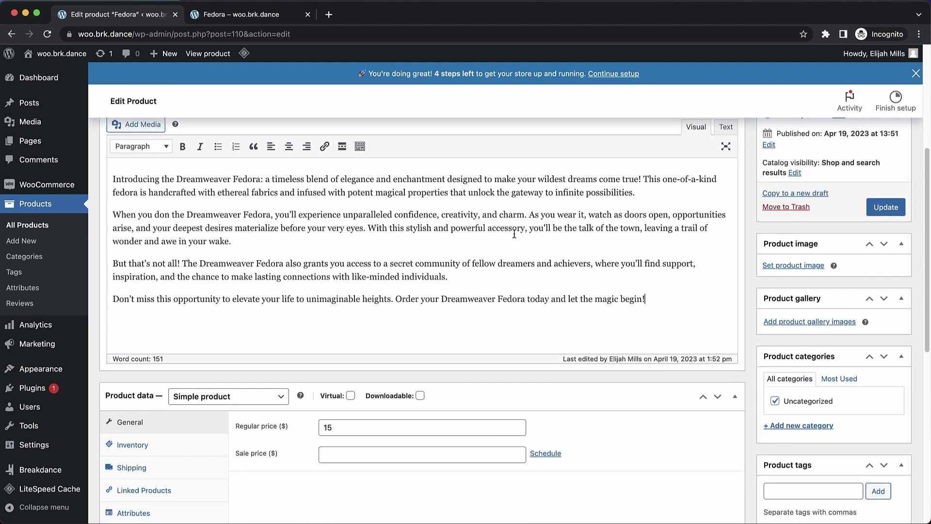
left_click_drag(646, 194, 100, 182)
key("super+c")
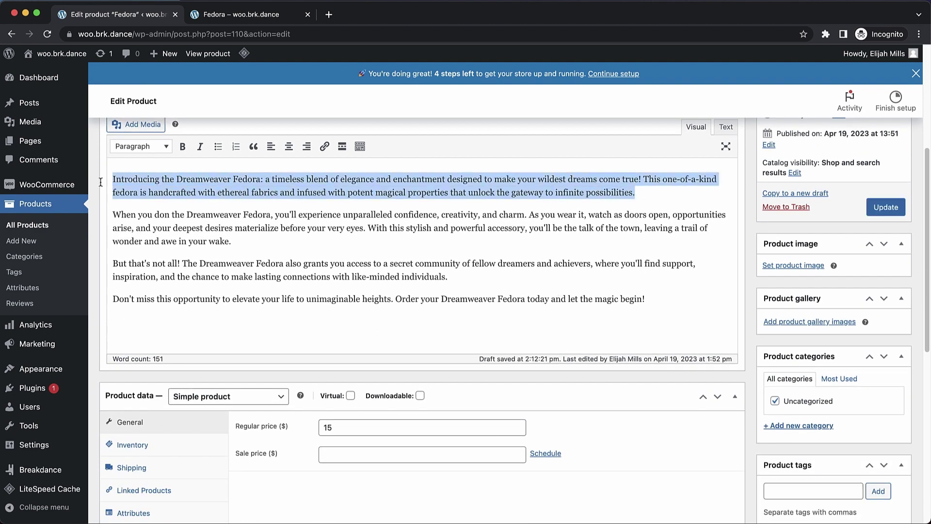
scroll(286, 216, "down", 5)
scroll(286, 216, "down", 3)
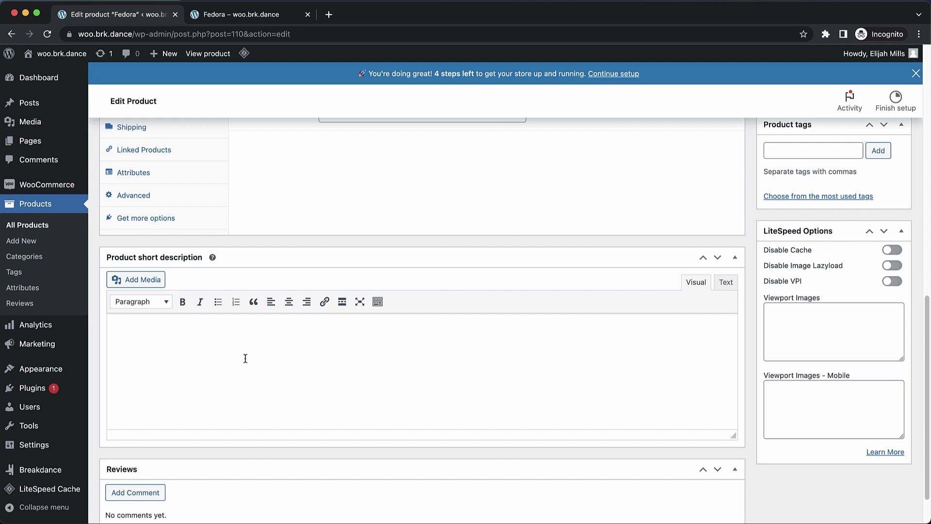
left_click(242, 364)
key("super+v")
scroll(411, 397, "up", 5)
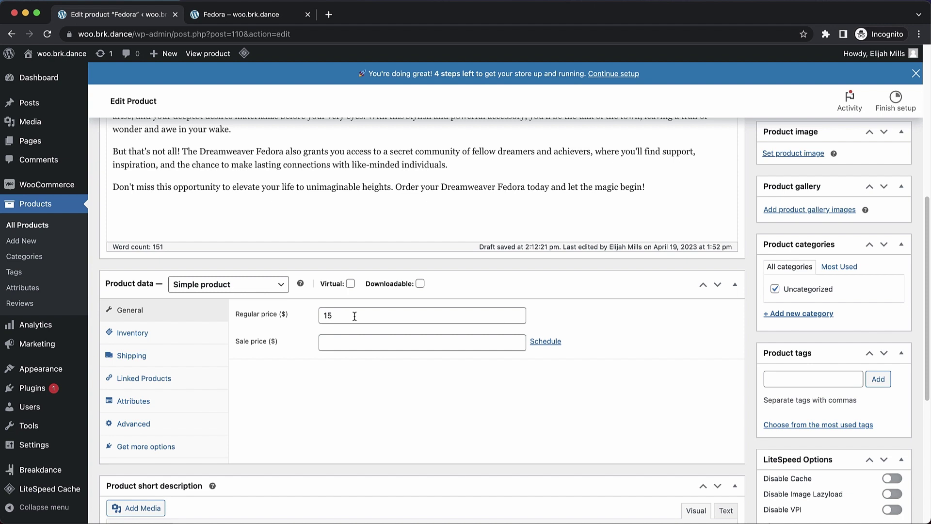
scroll(355, 316, "down", 1)
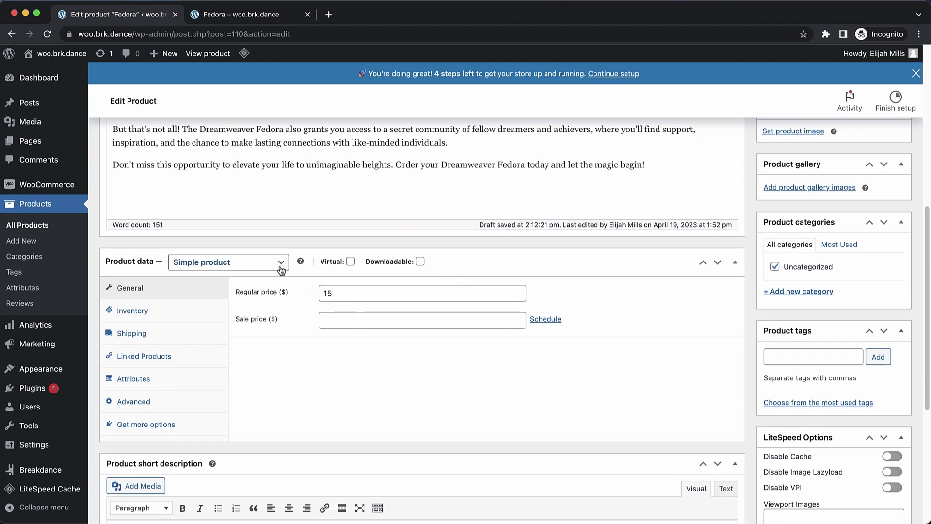
Change the Fedora's product type to Variable product and show its Variations settings
left_click(282, 270)
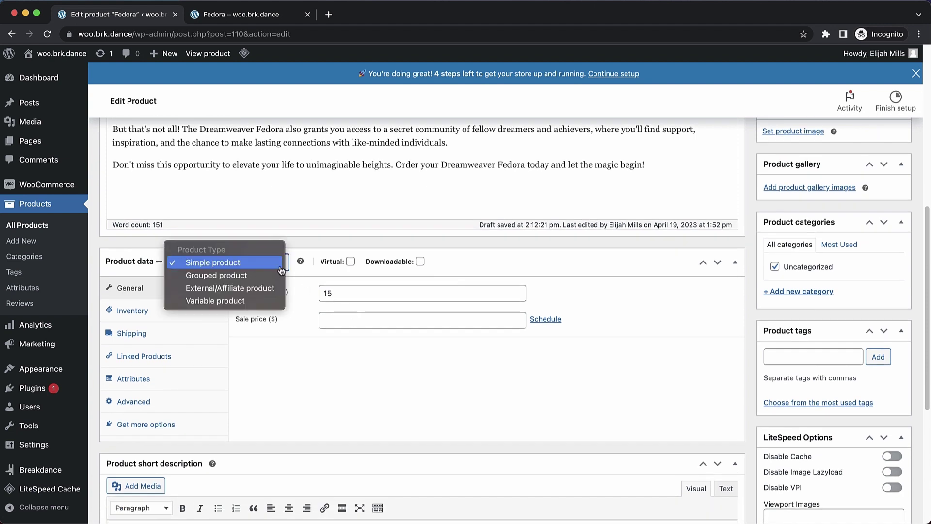
left_click(249, 301)
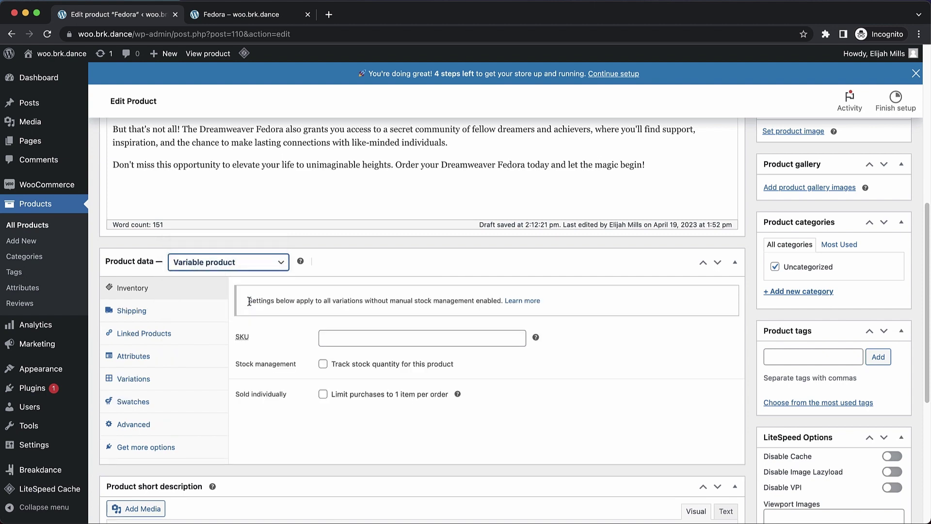
left_click(164, 381)
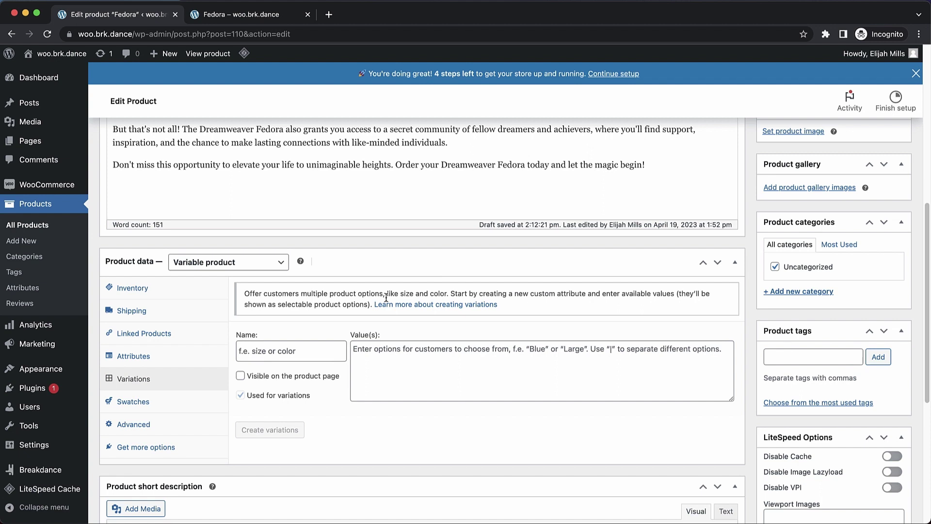
Add a Color attribute, visible on the product page, with values Orange, Black, Green, Blue
left_click(293, 353)
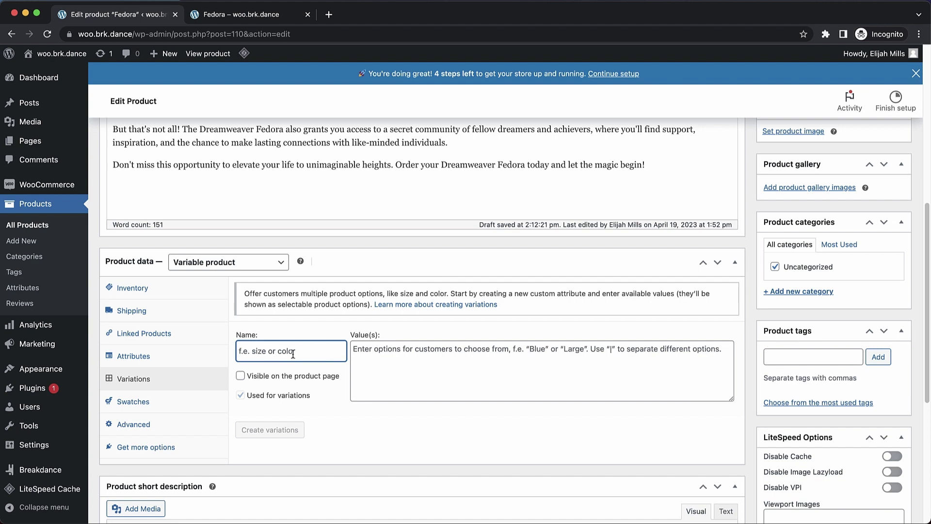
type("Color")
left_click(240, 376)
left_click(384, 356)
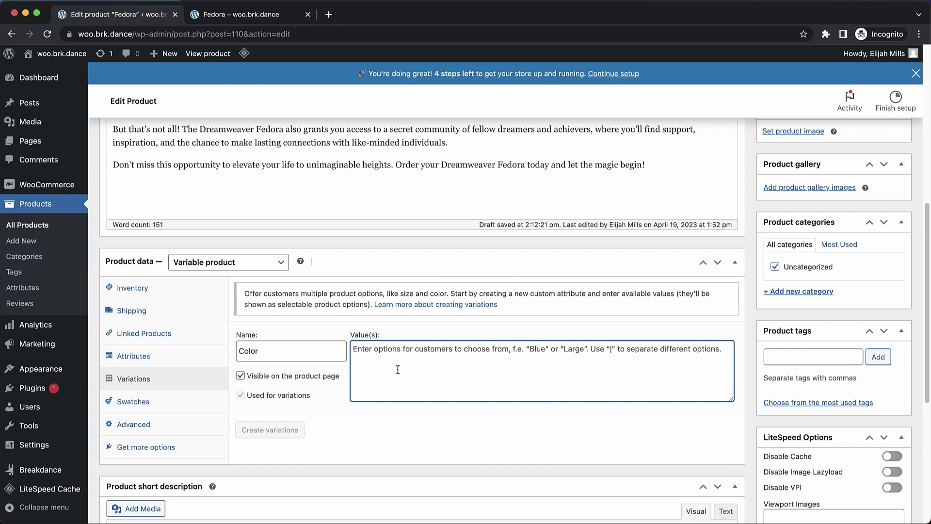
type("Orange |")
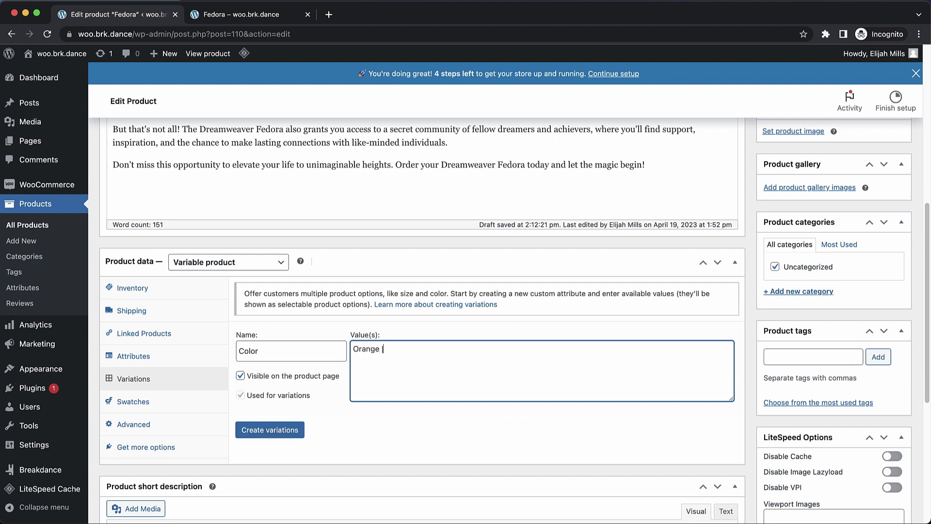
type(" Black | Green | Blue")
Create the four color variations and give them all a price of 15
left_click(294, 439)
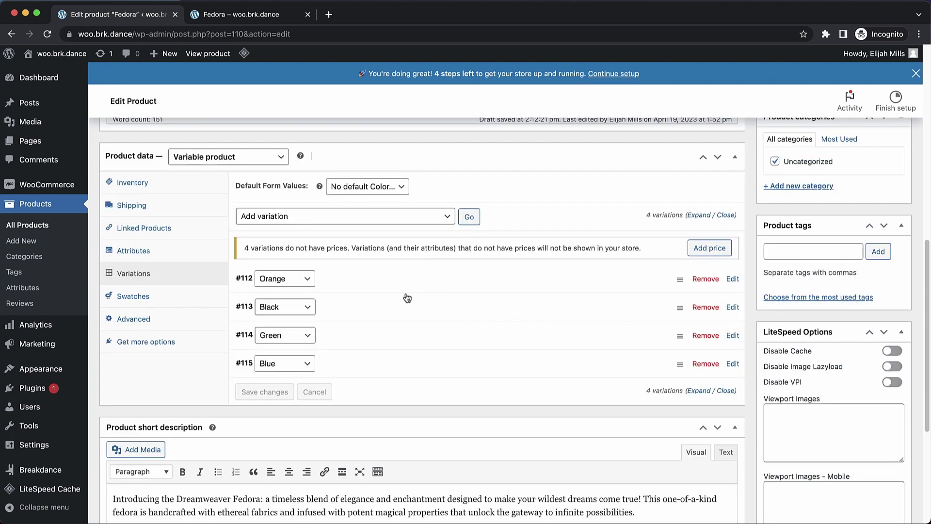
left_click(712, 249)
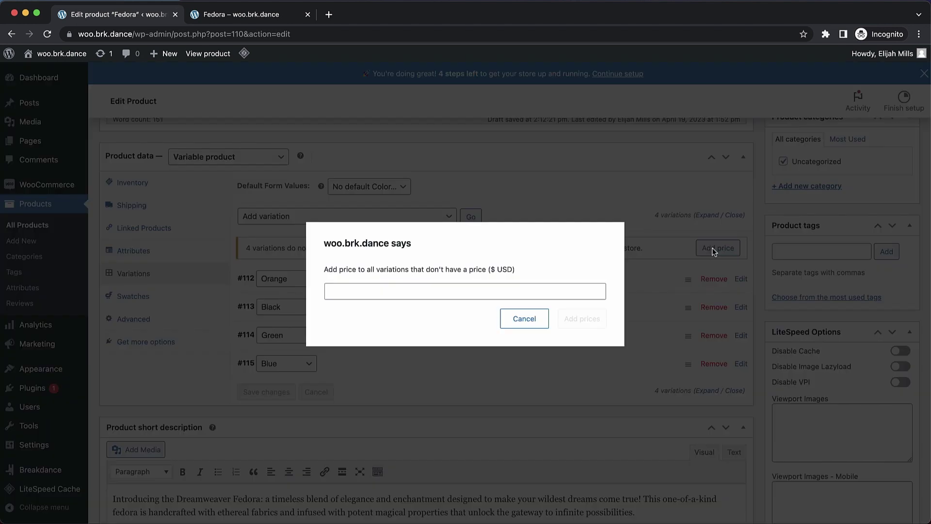
left_click(494, 290)
type("15")
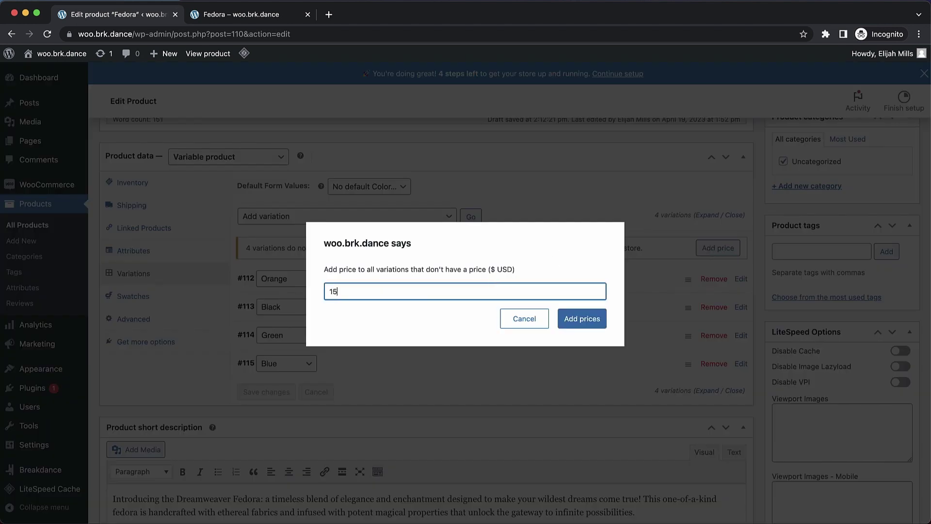
left_click(598, 320)
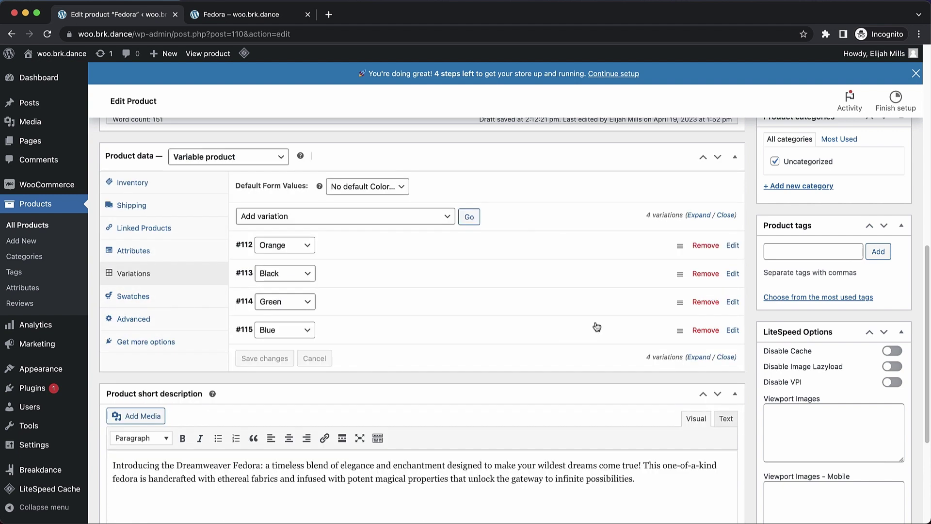
Set the yellow hat photo for the Orange variation and the black hat for Black
left_click(462, 250)
scroll(347, 259, "down", 2)
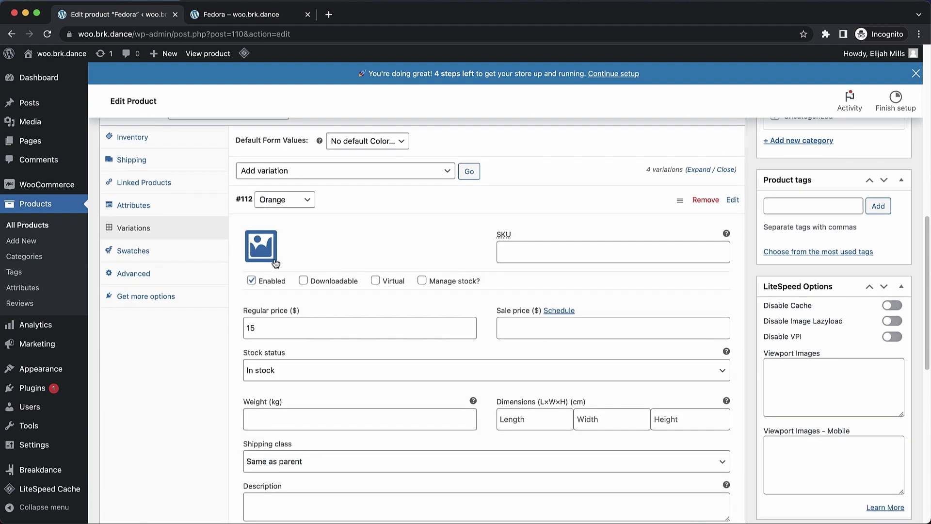
left_click(274, 262)
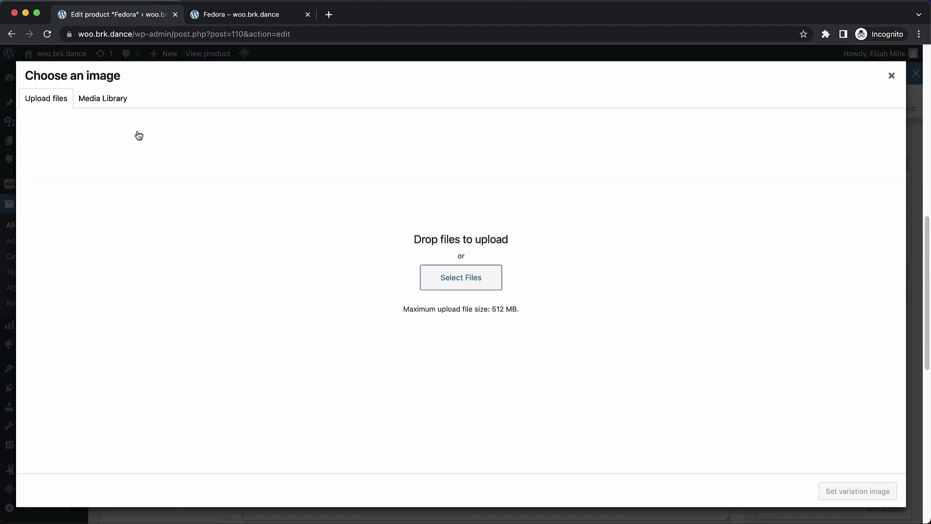
left_click(98, 97)
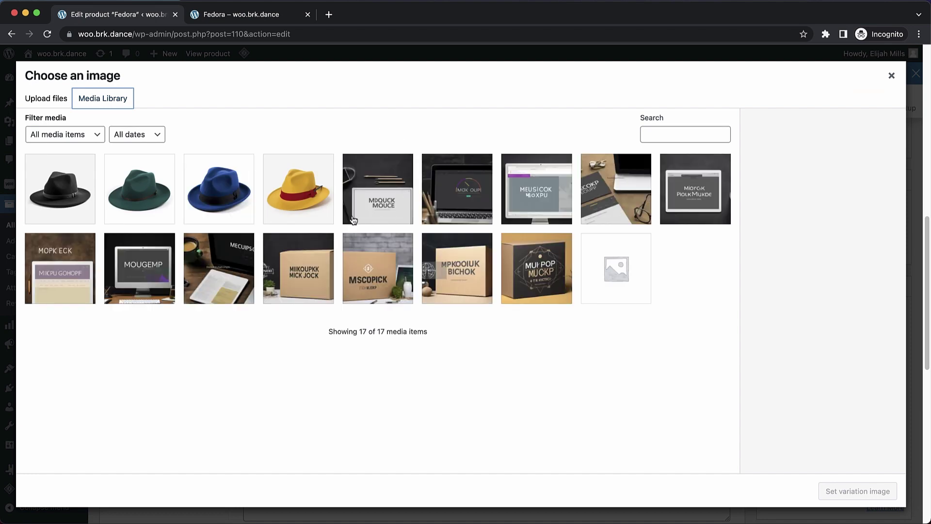
left_click(318, 197)
left_click(886, 488)
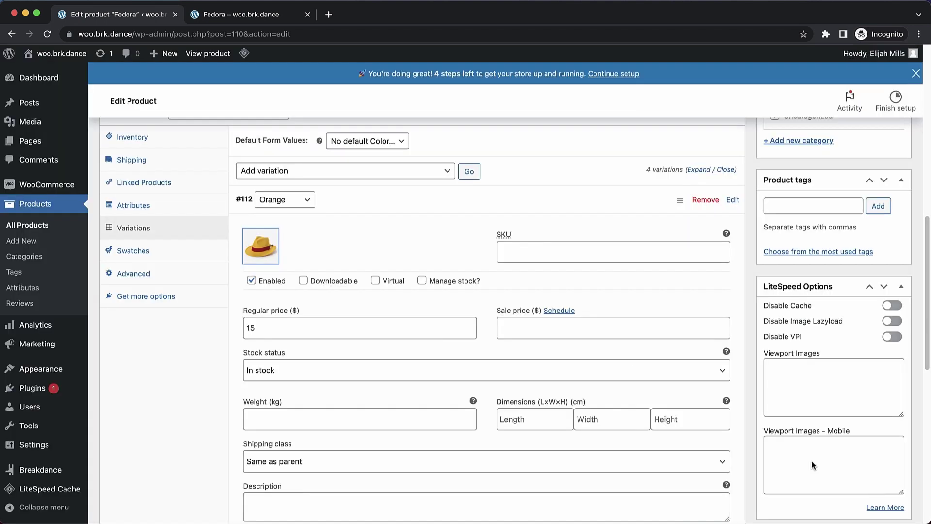
scroll(306, 235, "down", 6)
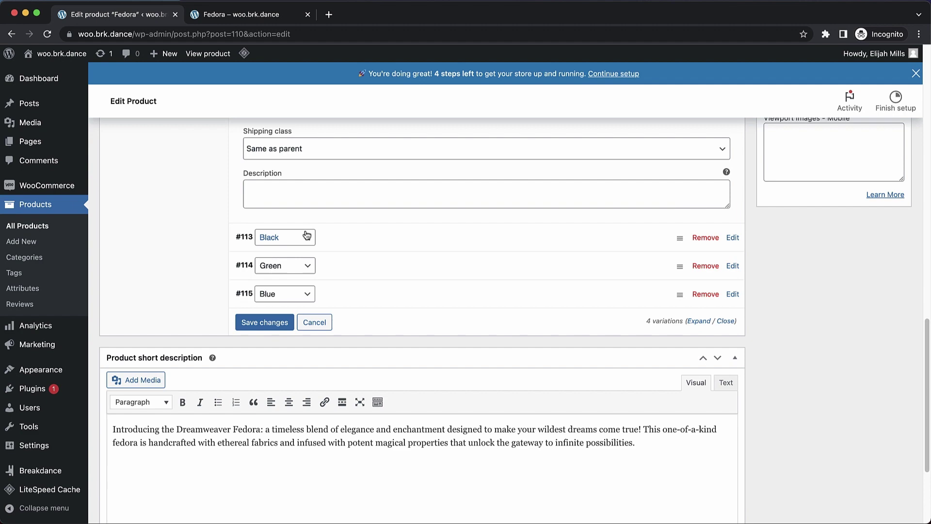
left_click(355, 245)
left_click(261, 287)
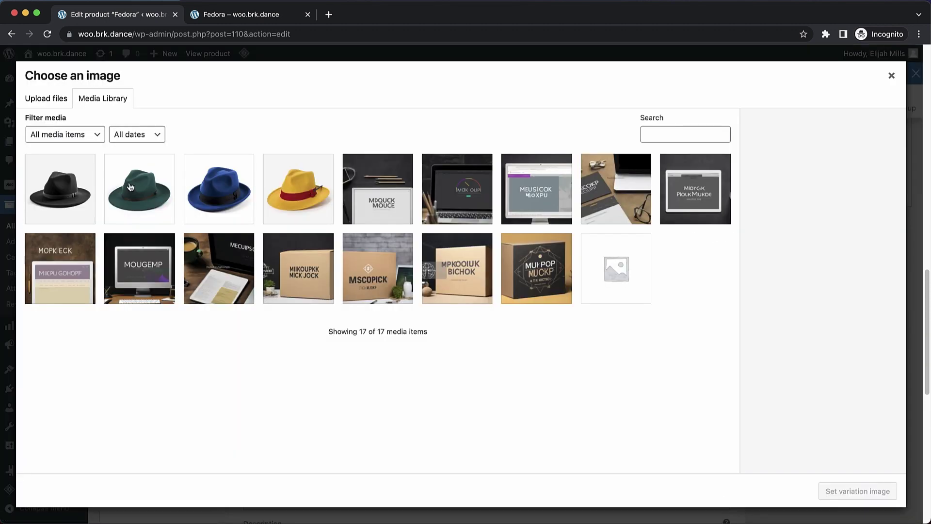
left_click(75, 194)
left_click(854, 491)
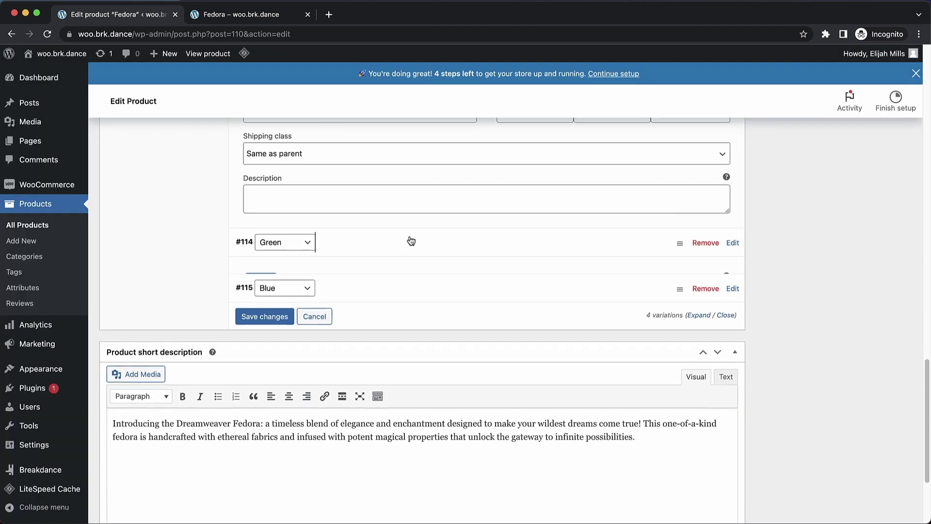
Set the green hat photo for the Green variation and the blue hat for Blue
left_click(411, 241)
left_click(261, 291)
left_click(162, 186)
left_click(854, 491)
scroll(452, 257, "down", 8)
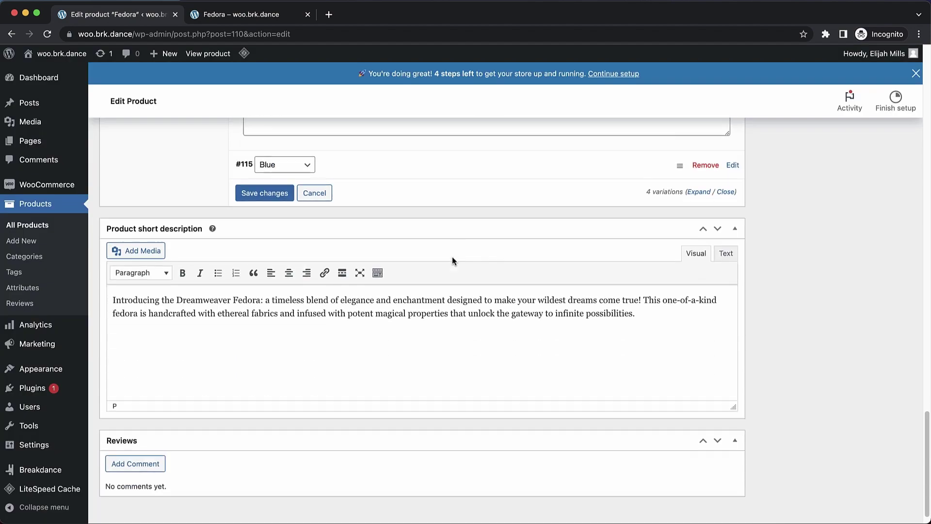
left_click(394, 154)
left_click(260, 183)
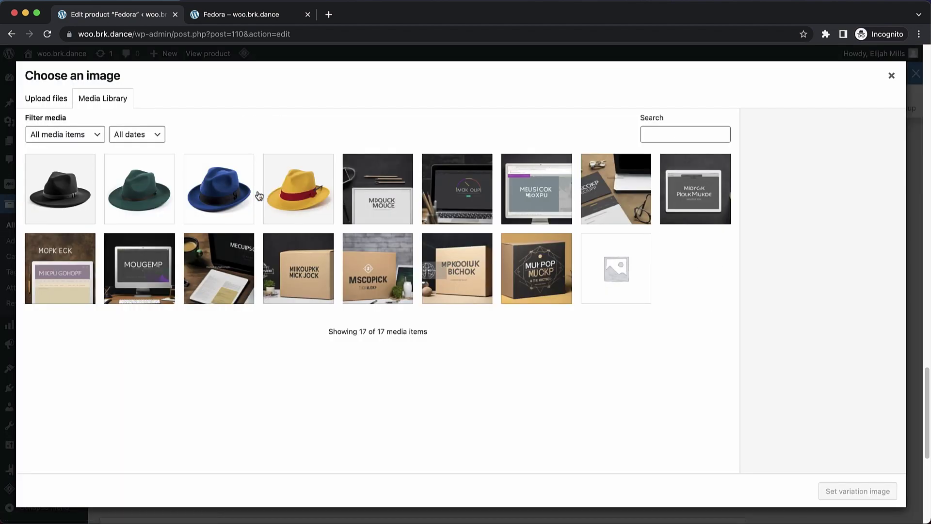
left_click(198, 201)
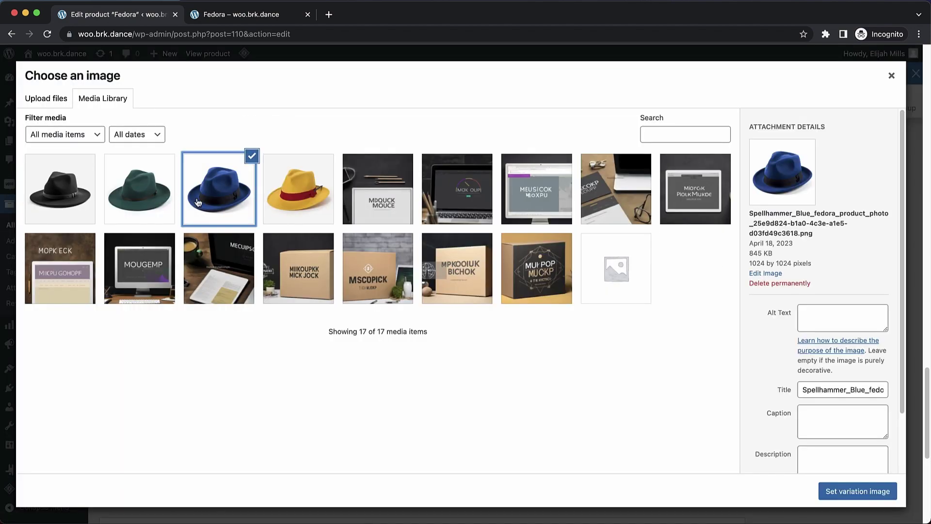
left_click(852, 498)
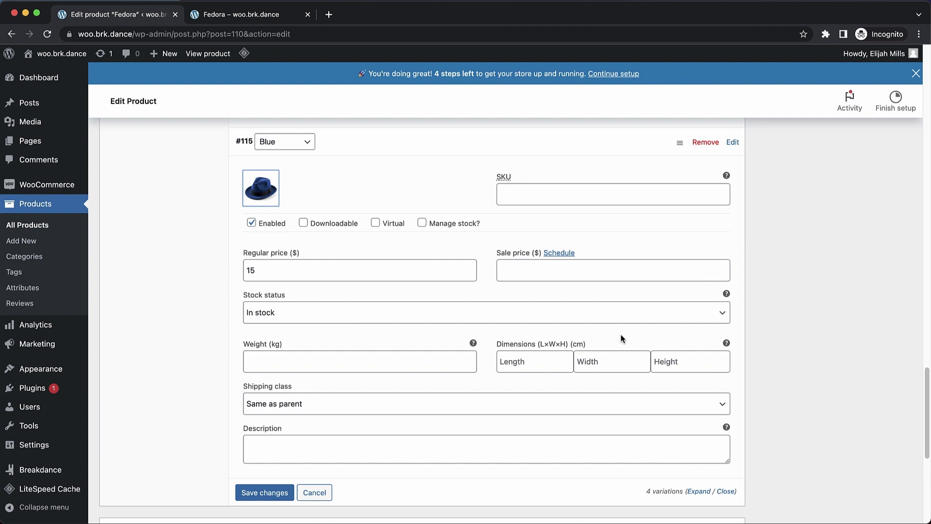
scroll(487, 281, "down", 5)
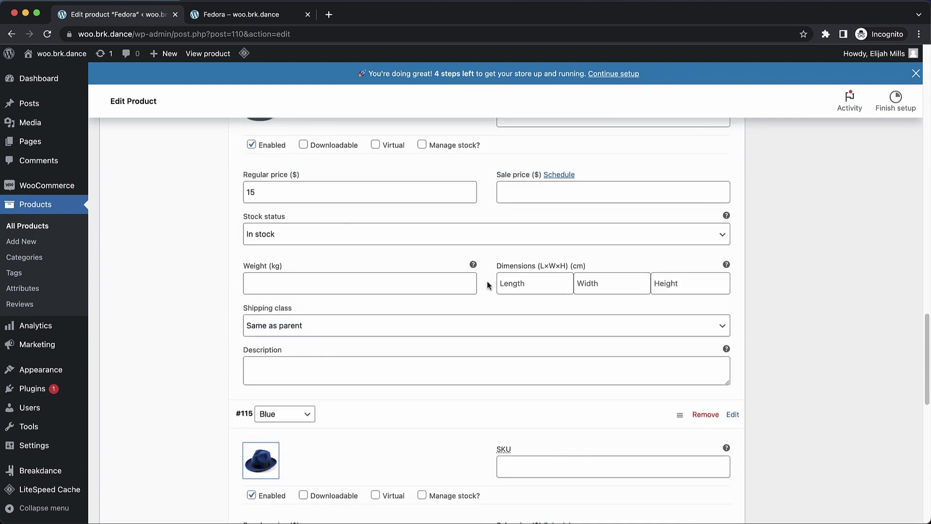
scroll(488, 282, "up", 15)
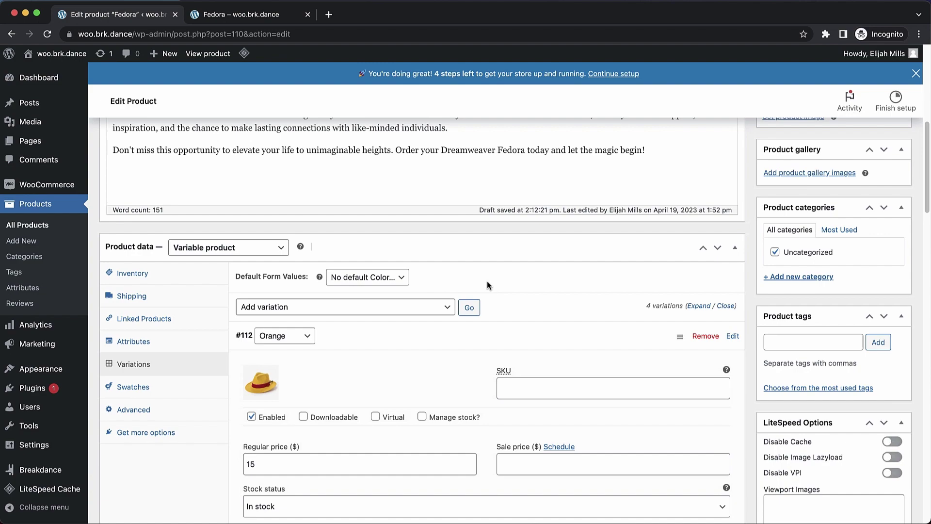
Update the Fedora product and reload its storefront page
scroll(487, 281, "up", 6)
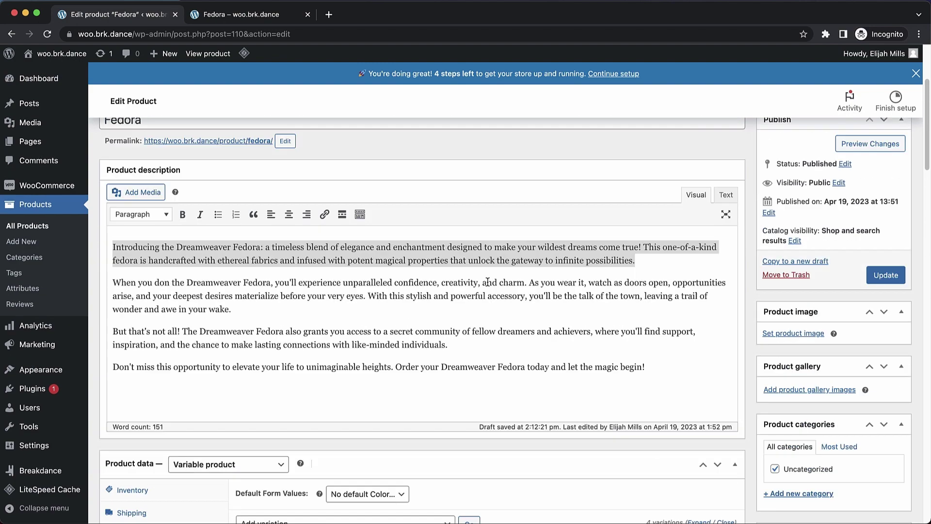
left_click(885, 324)
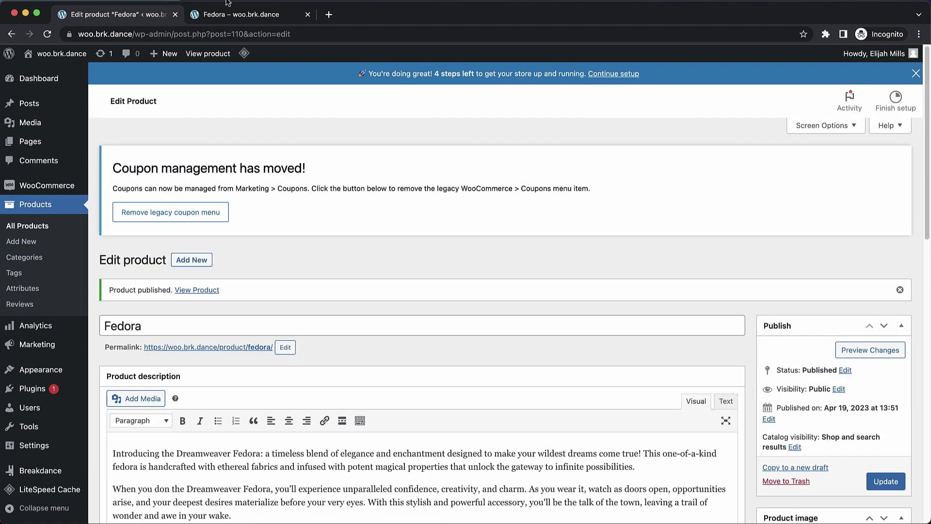
left_click(255, 16)
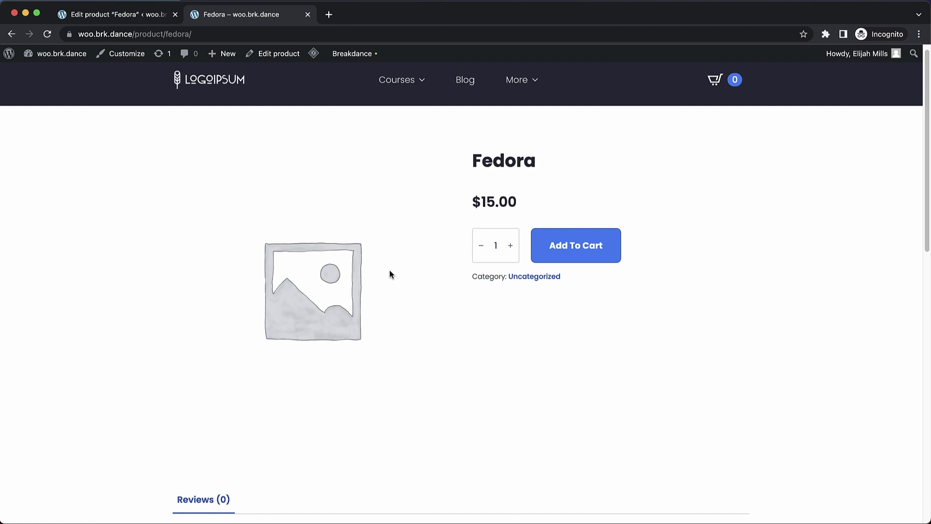
key("super+r")
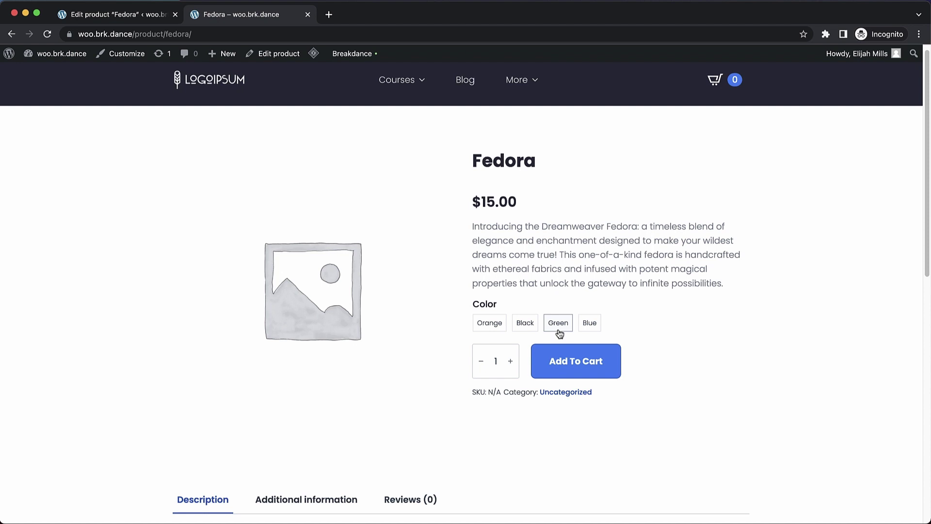
Try the Orange, Black and Green colour options on the storefront
left_click(492, 326)
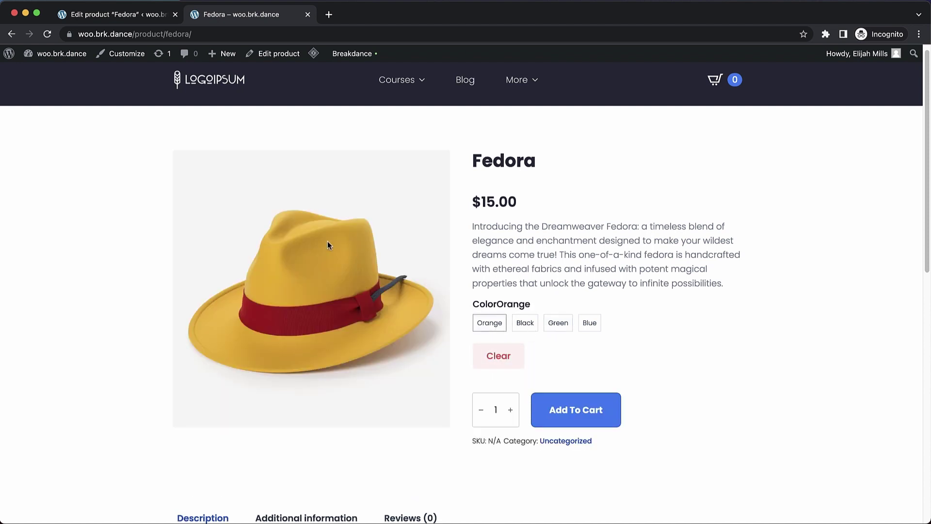
left_click(525, 322)
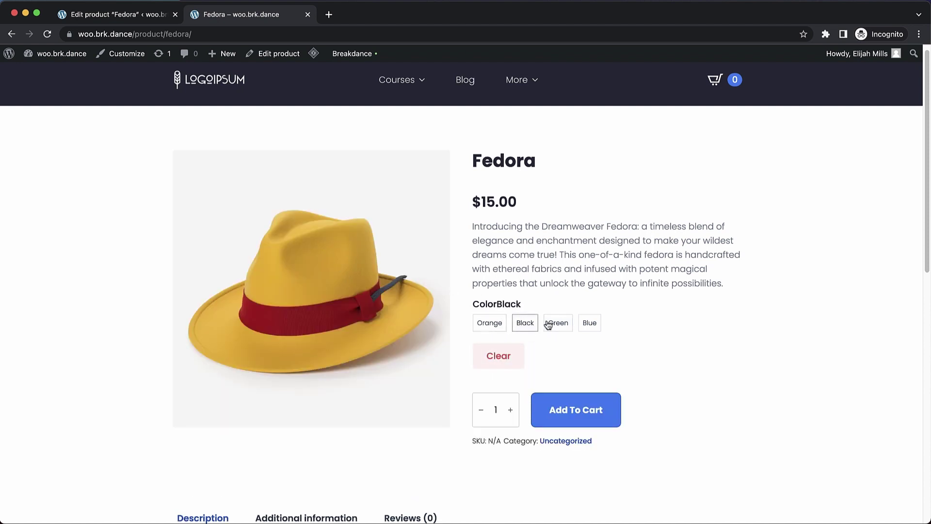
left_click(565, 324)
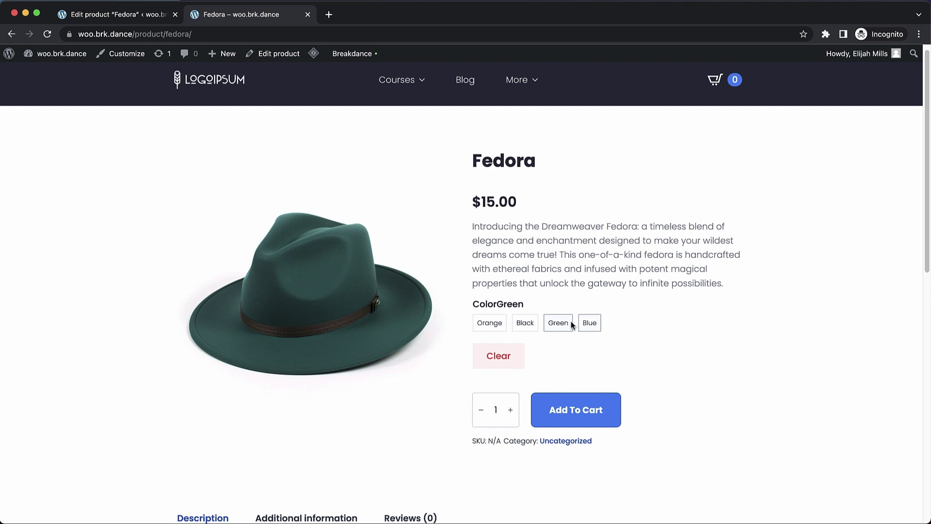
Set the black fedora photo as the Fedora's main product image
left_click(136, 11)
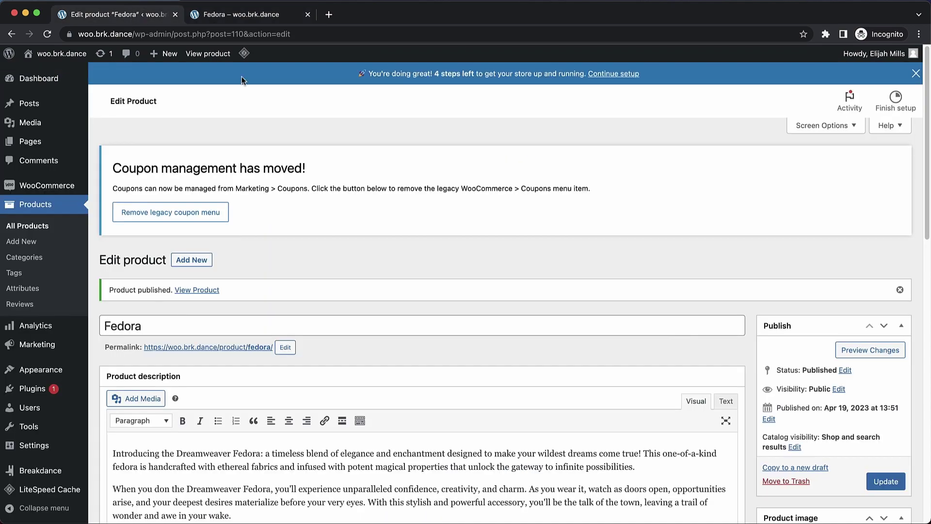
scroll(469, 303, "down", 8)
scroll(468, 306, "down", 3)
scroll(468, 306, "up", 2)
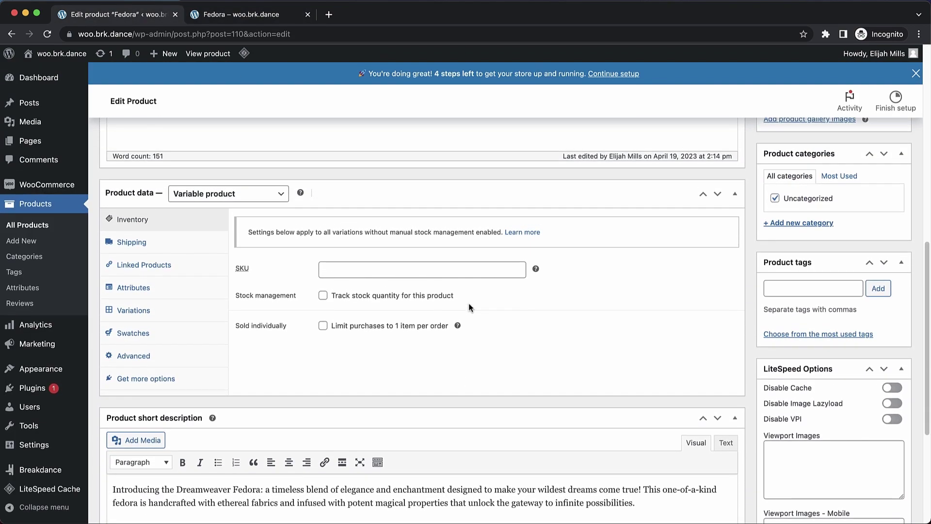
scroll(804, 209, "up", 3)
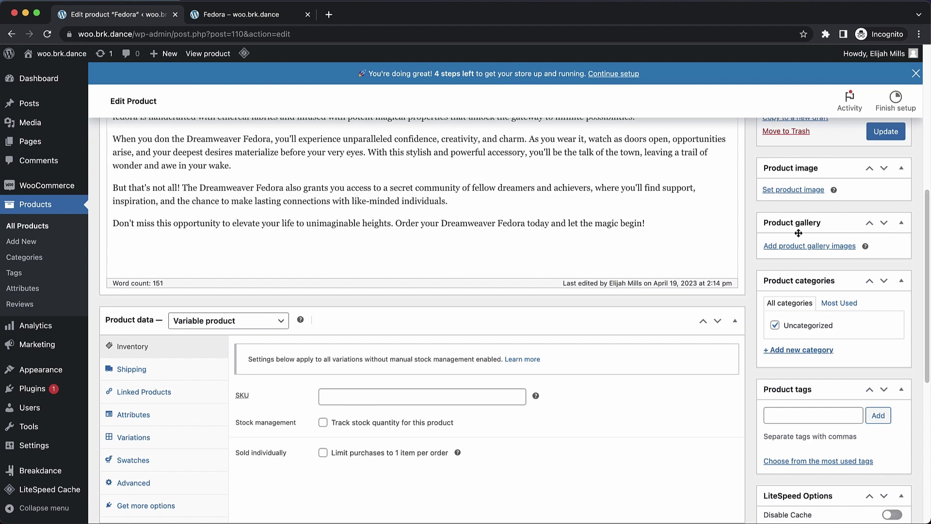
left_click(802, 192)
left_click(68, 194)
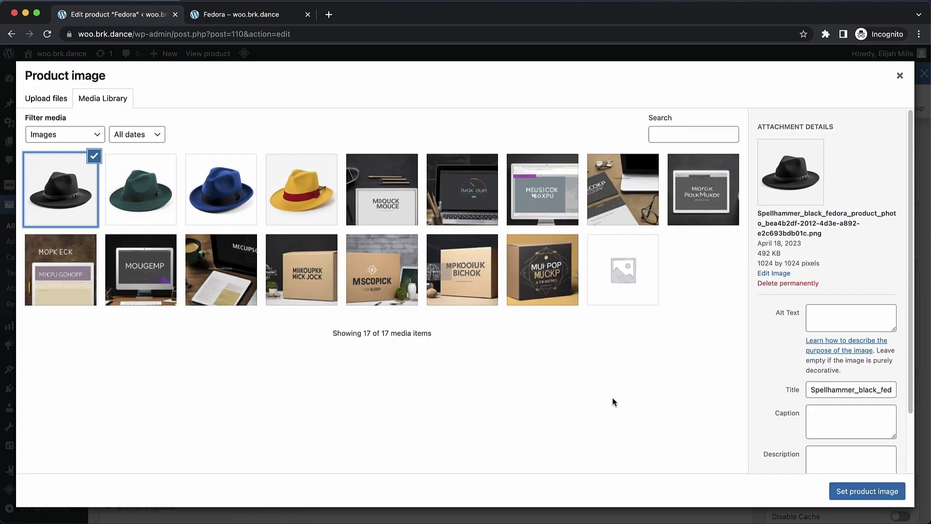
left_click(870, 492)
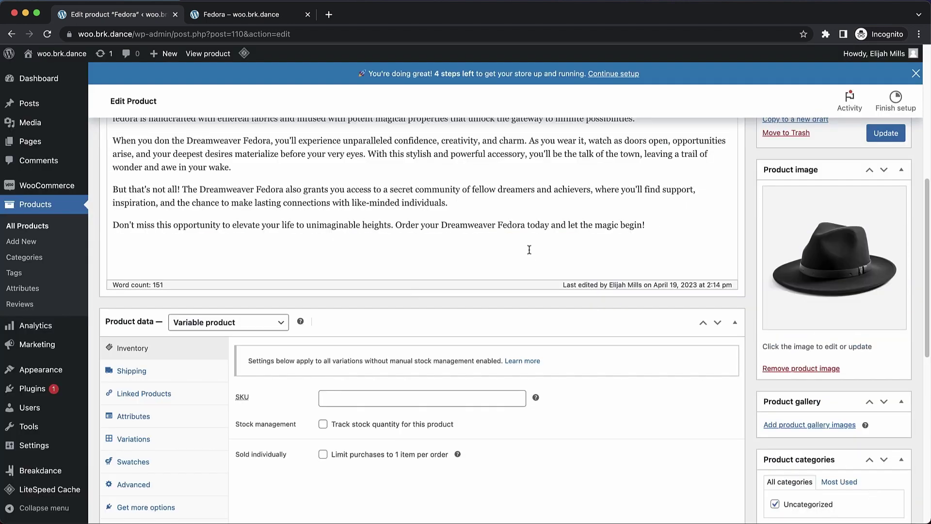
scroll(528, 249, "down", 2)
scroll(528, 249, "down", 1)
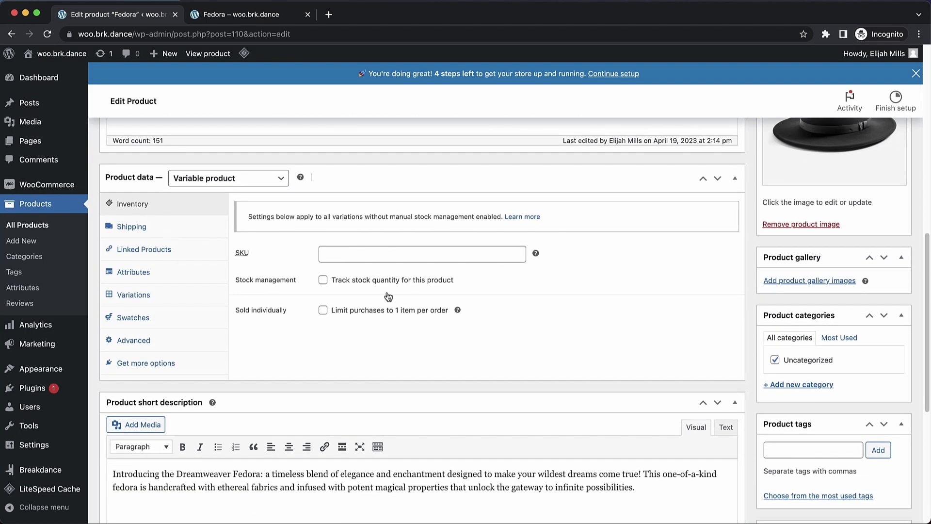
In the Swatches tab, set the Color attribute's type to Color and expand its terms
left_click(134, 318)
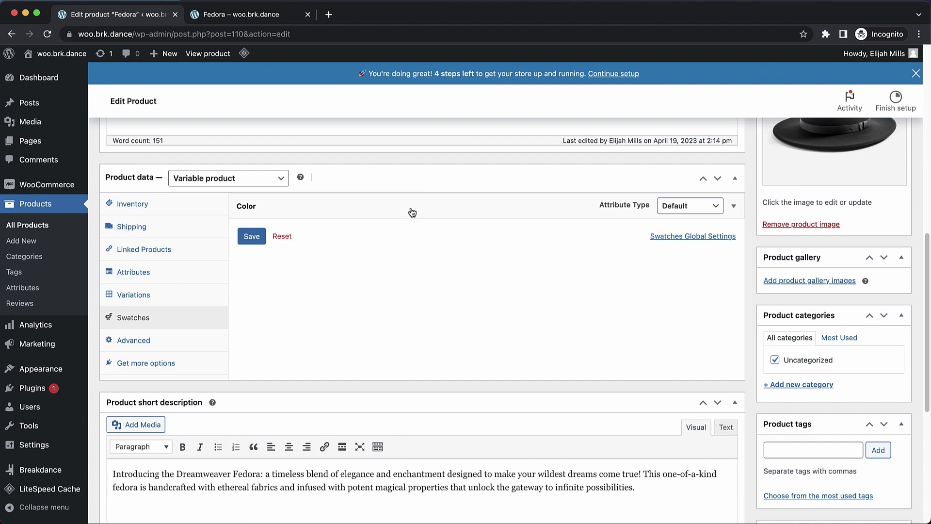
left_click(701, 208)
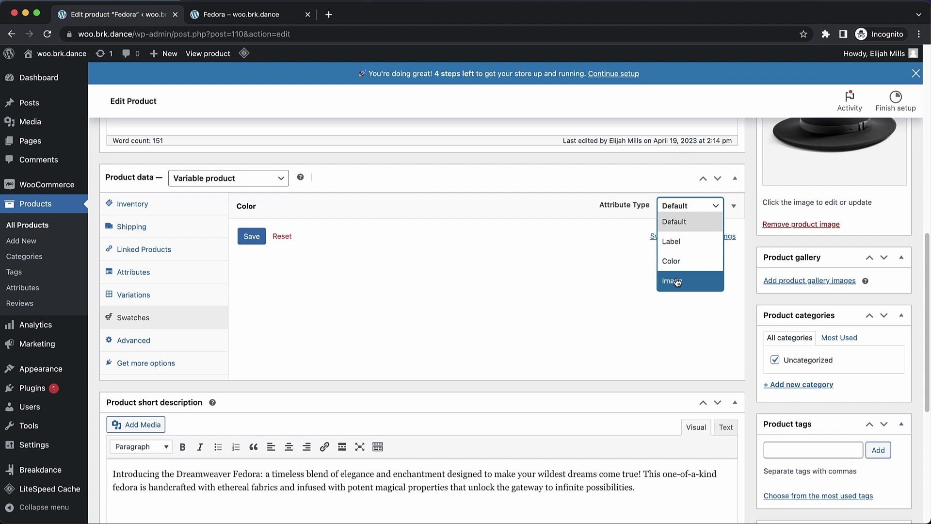
left_click(677, 262)
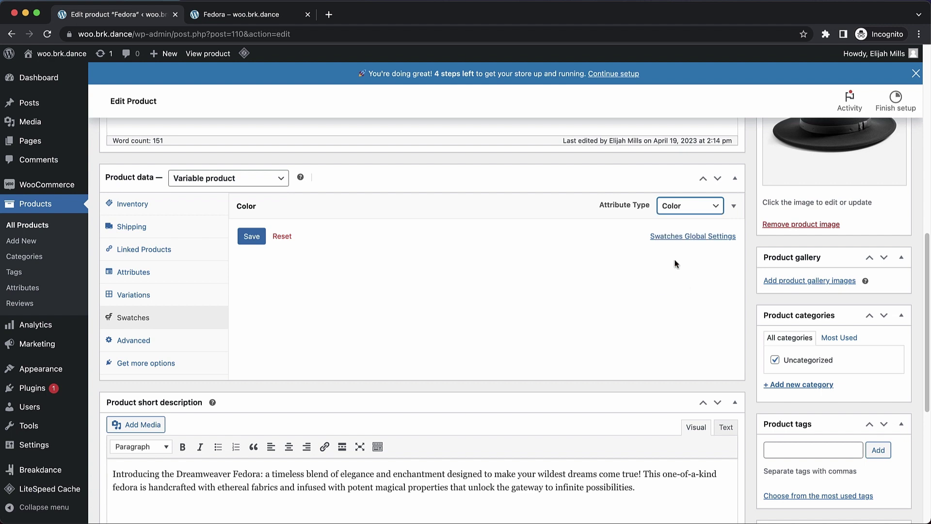
left_click(534, 207)
Give the Orange and Black terms orange and black swatch colours
left_click(396, 249)
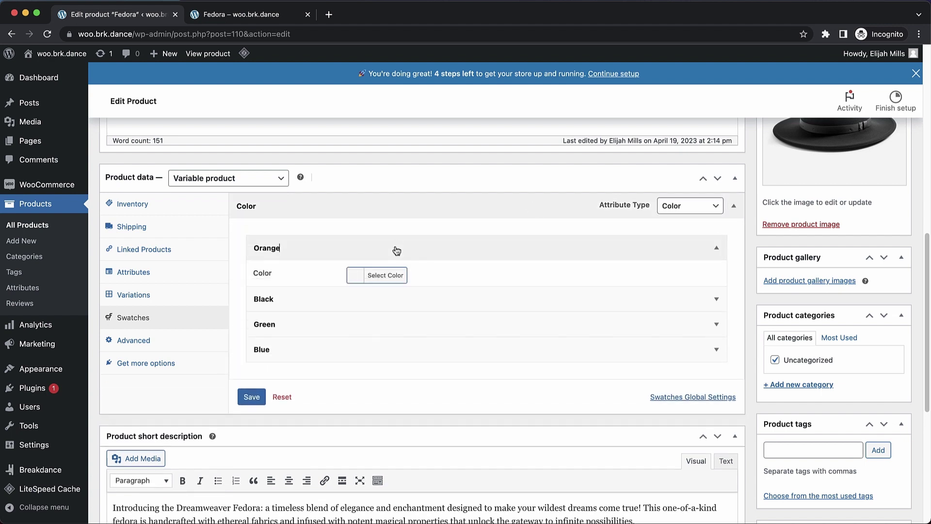
scroll(397, 249, "down", 2)
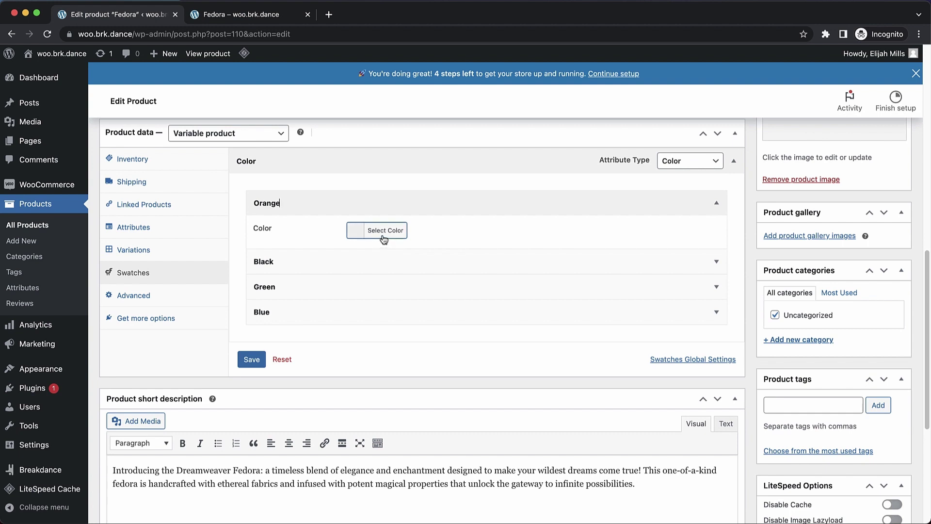
left_click(384, 237)
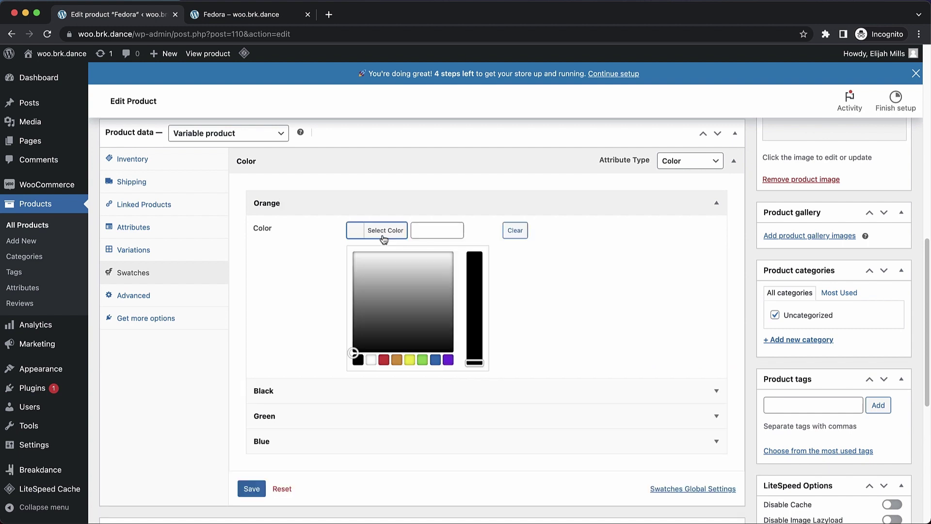
left_click(397, 360)
left_click(688, 201)
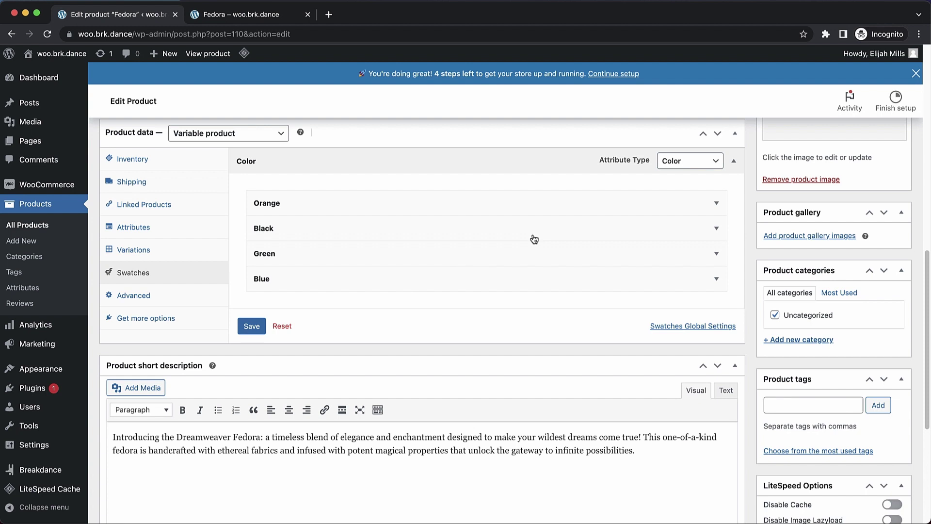
left_click(515, 224)
left_click(373, 256)
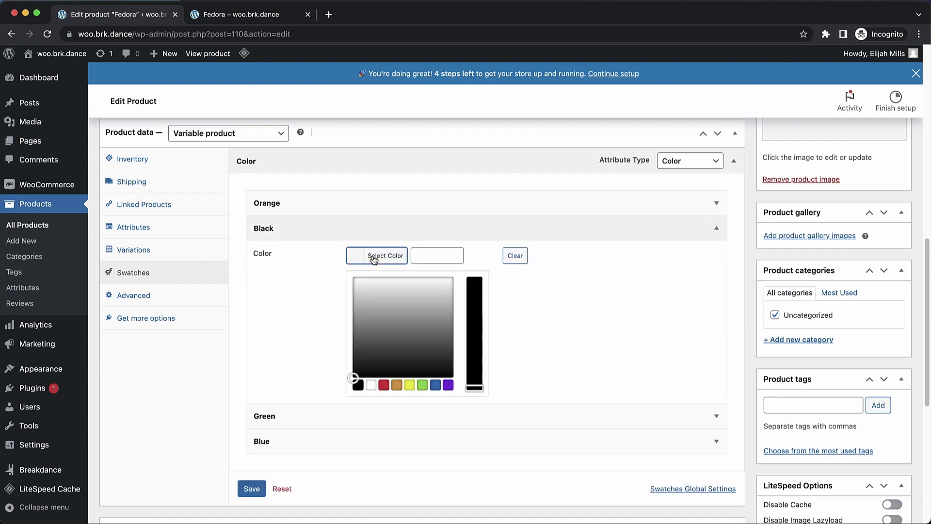
left_click(359, 384)
left_click(594, 231)
Give the Green and Blue terms green and blue swatch colours, then save the swatch settings
double_click(464, 270)
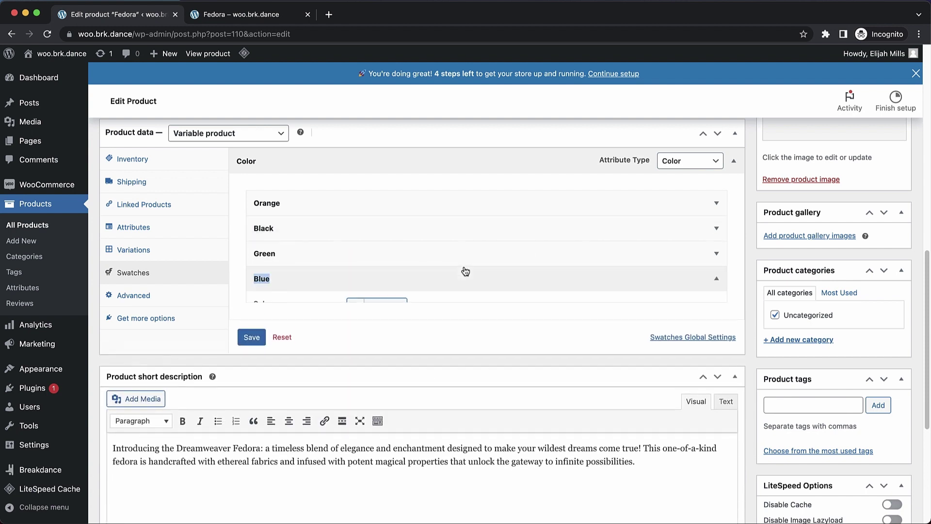
left_click(406, 257)
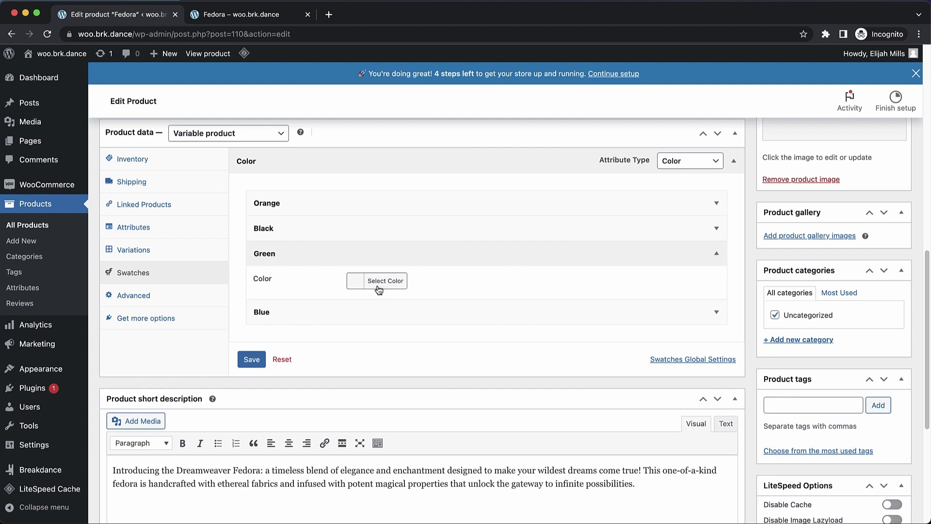
left_click(380, 283)
left_click(423, 410)
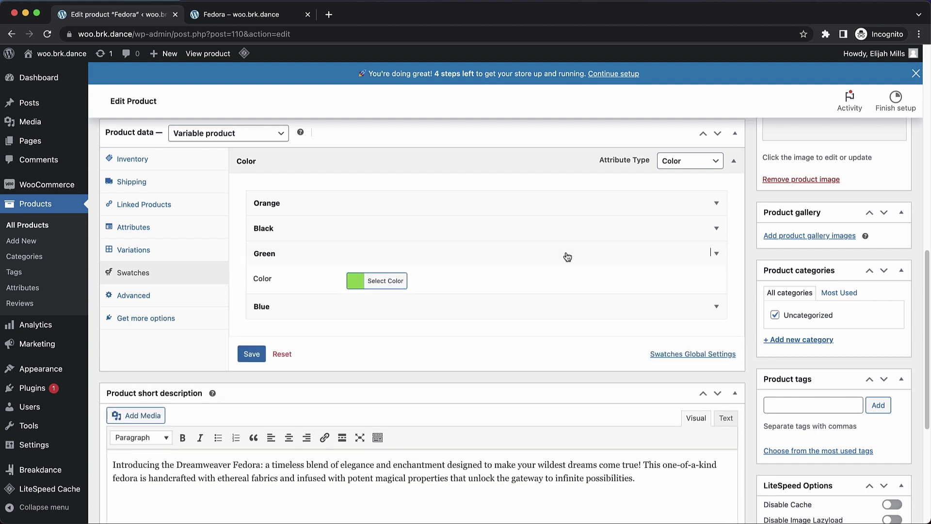
left_click(567, 256)
left_click(393, 287)
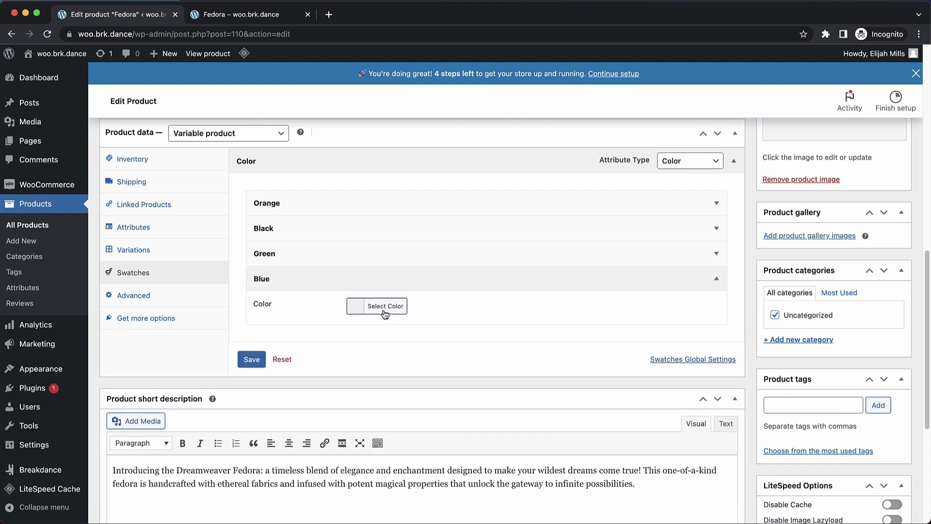
left_click(385, 311)
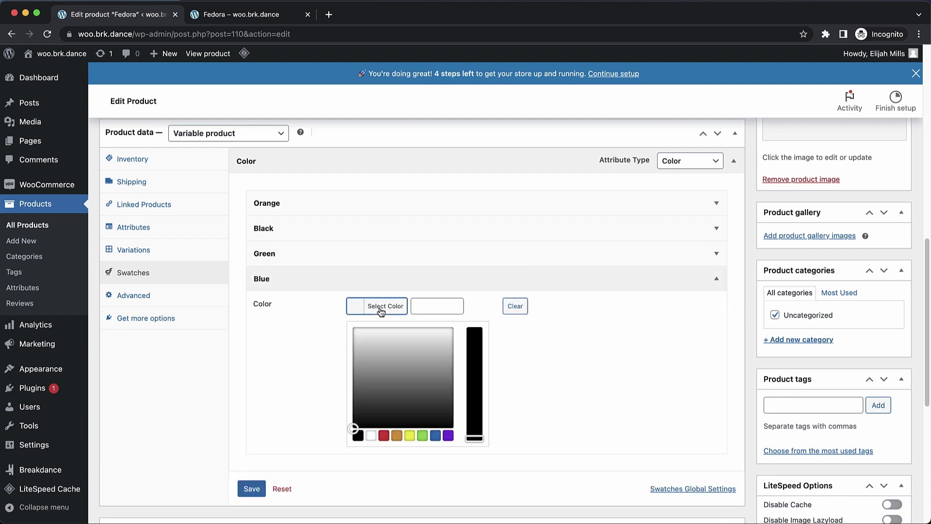
left_click(435, 436)
left_click(555, 281)
left_click(252, 325)
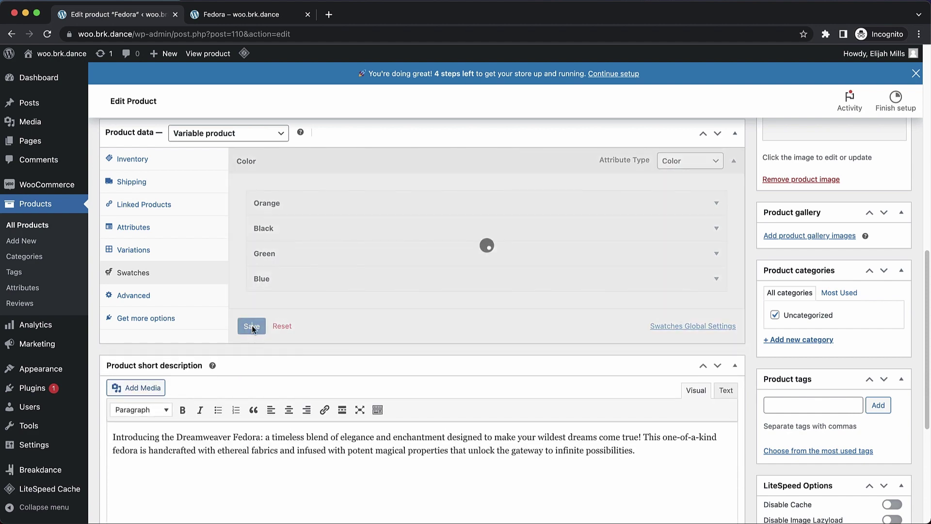
Update the Fedora with the new swatches and reload its storefront page
scroll(537, 330, "up", 10)
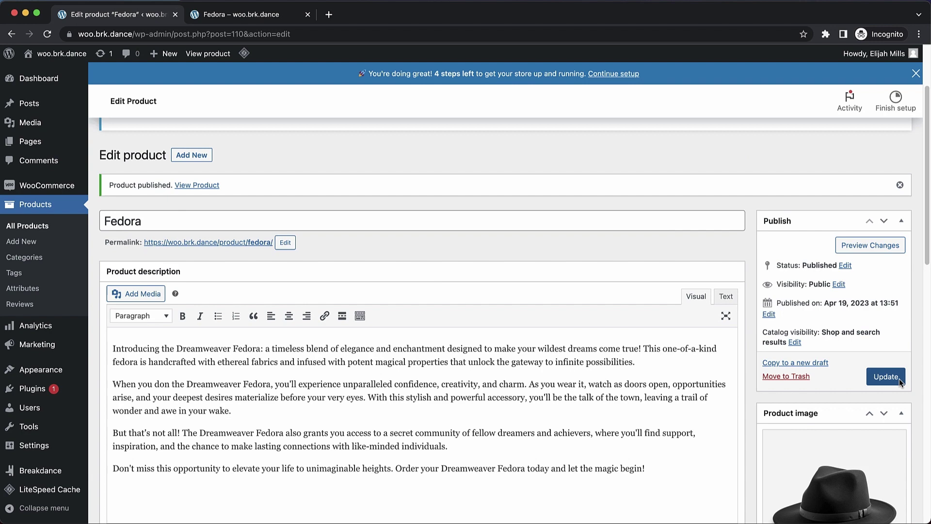
left_click(885, 377)
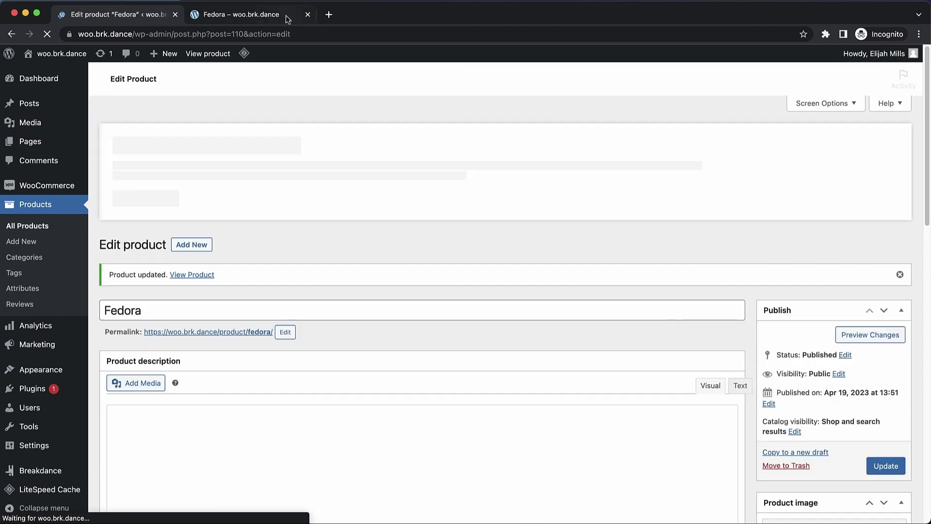
left_click(269, 14)
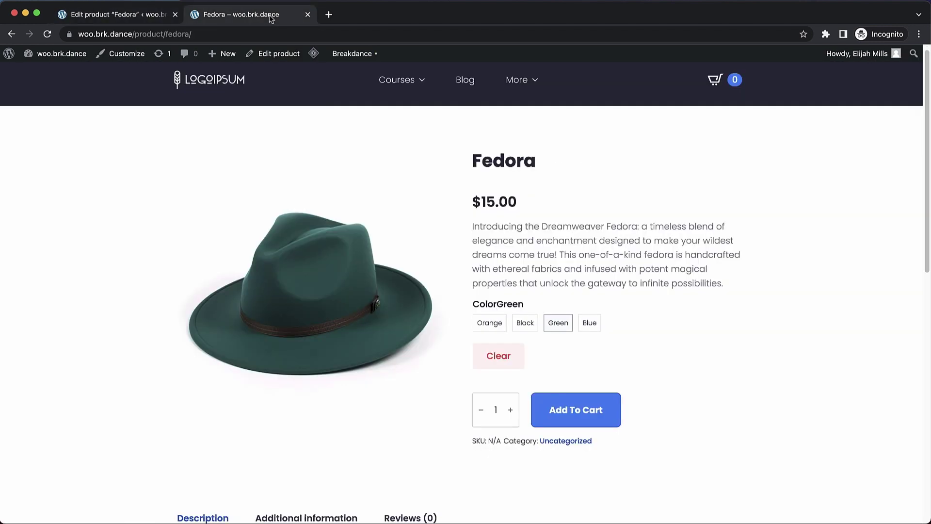
key("super+r")
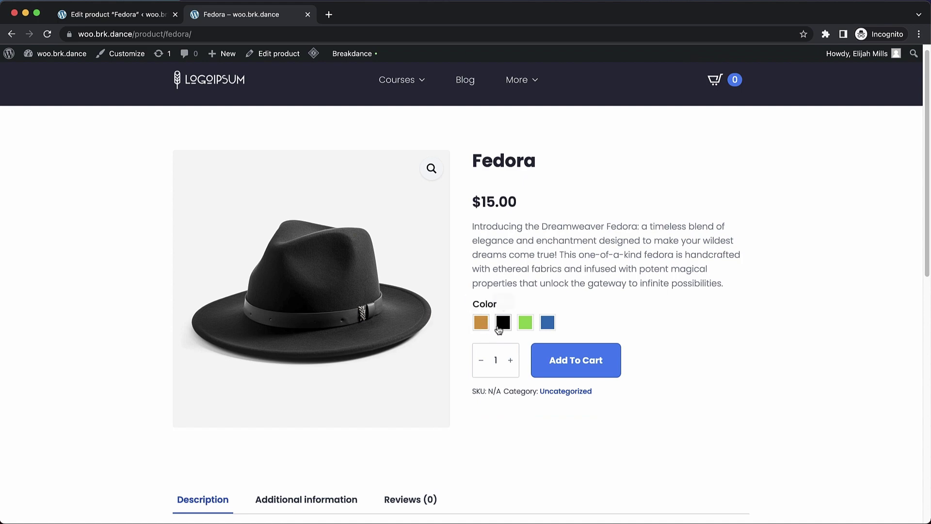
Test the Black, Green, Blue and Orange swatches, ending on the yellow hat for Orange
left_click(503, 324)
left_click(529, 326)
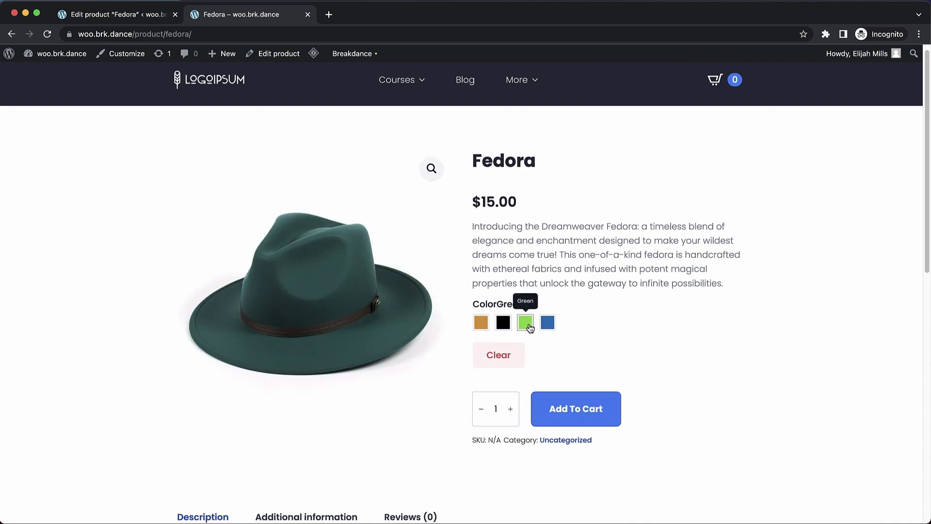
left_click(549, 325)
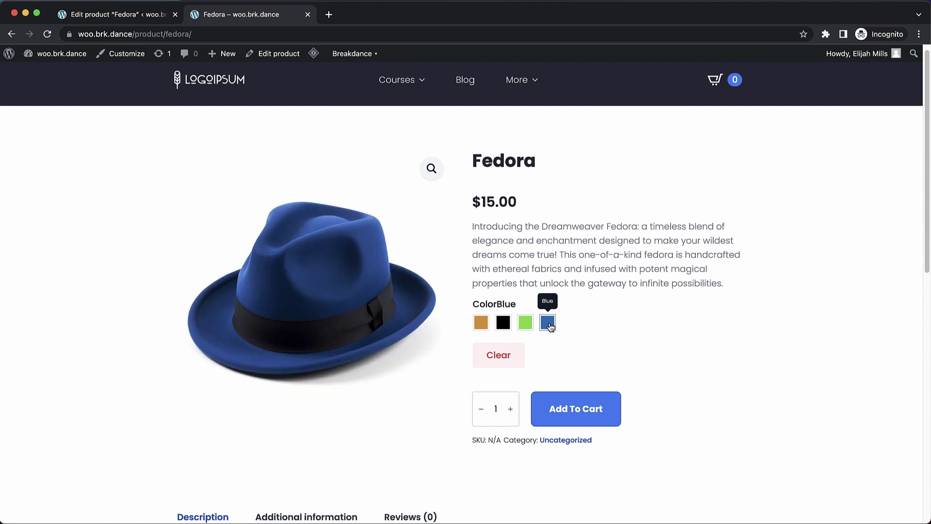
left_click(480, 324)
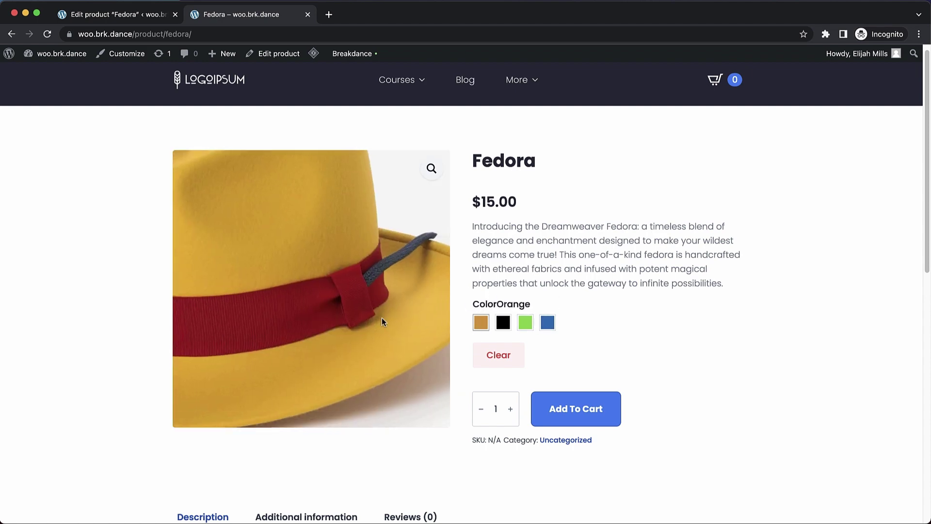